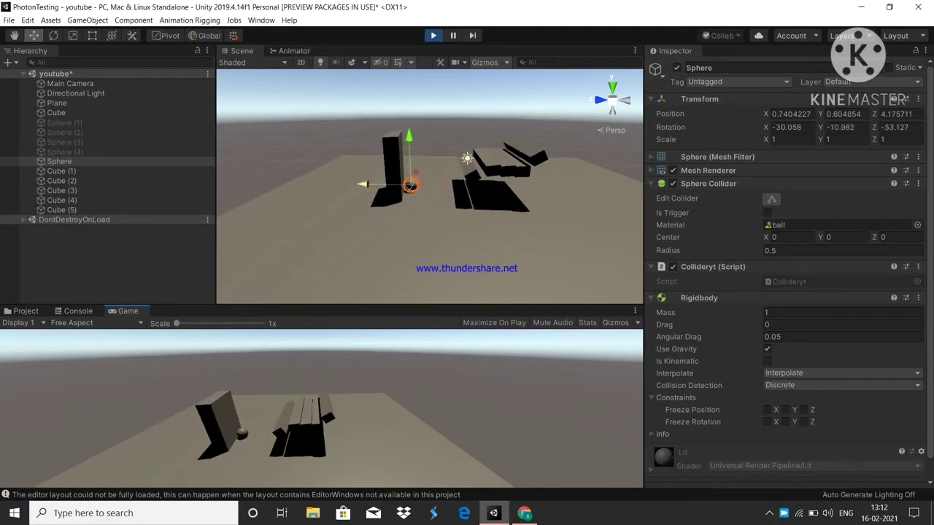
# - Set the sphere's Rigidbody mass to 100 and test its collision with the hinged cube in Play mode
pyautogui.hotkey('ctrl', 'p')
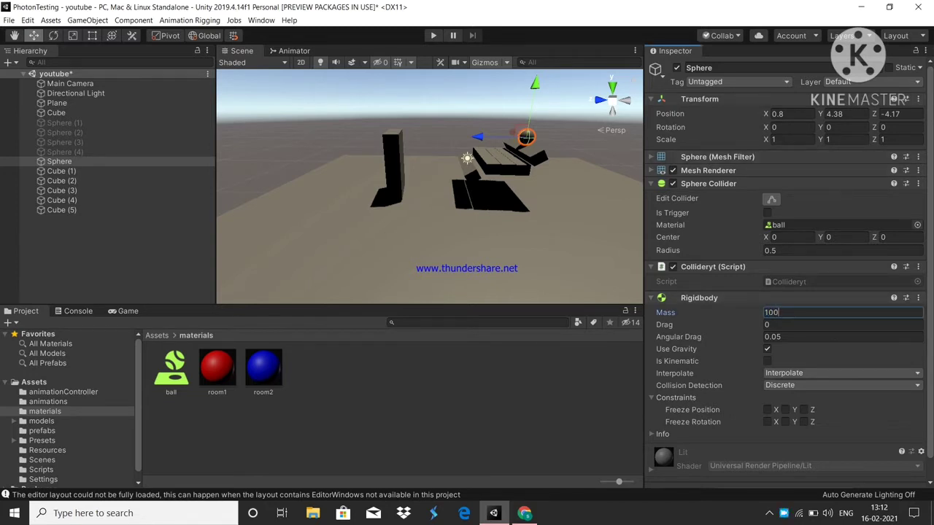
pyautogui.click(433, 35)
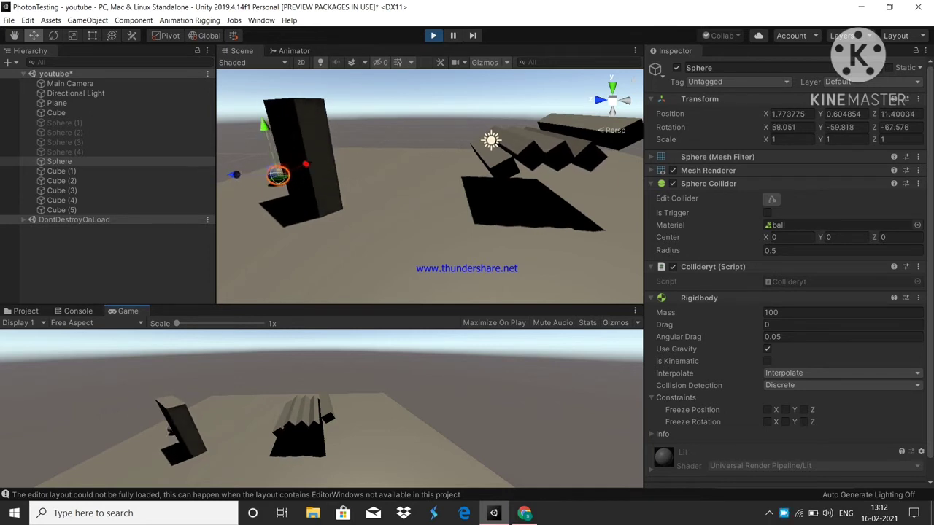
pyautogui.hotkey('ctrl', 'p')
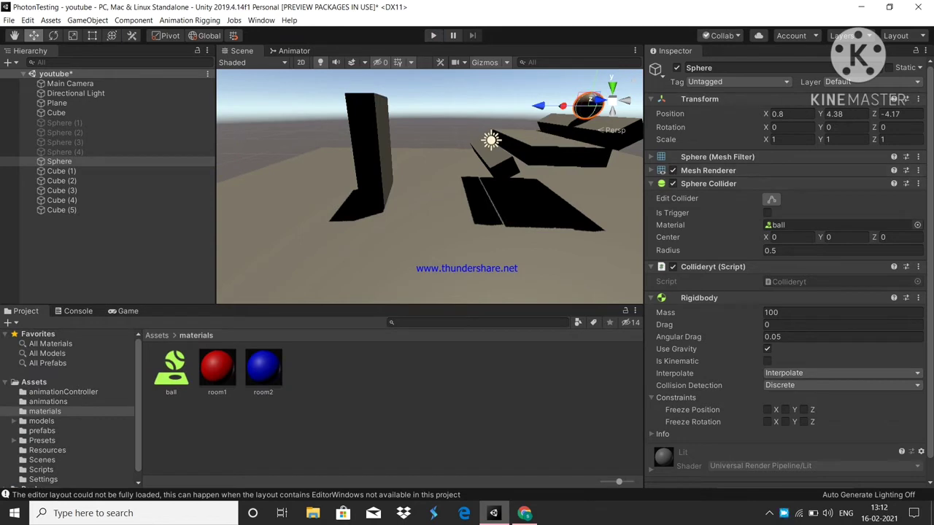
# - Deactivate Cube (1), Cube (2) and Cube (3) in the scene
pyautogui.click(62, 180)
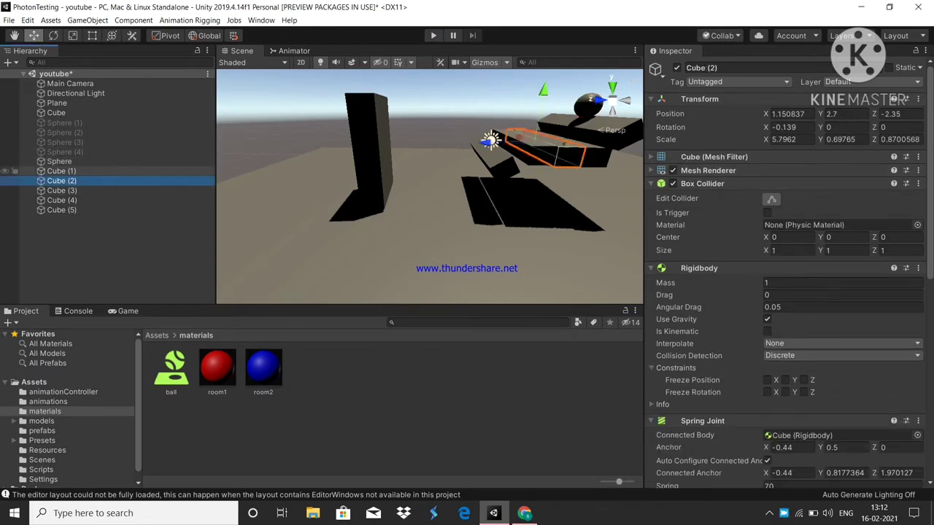
pyautogui.click(61, 170)
pyautogui.hotkey('shift', 'Down')
pyautogui.hotkey('shift', 'Down')
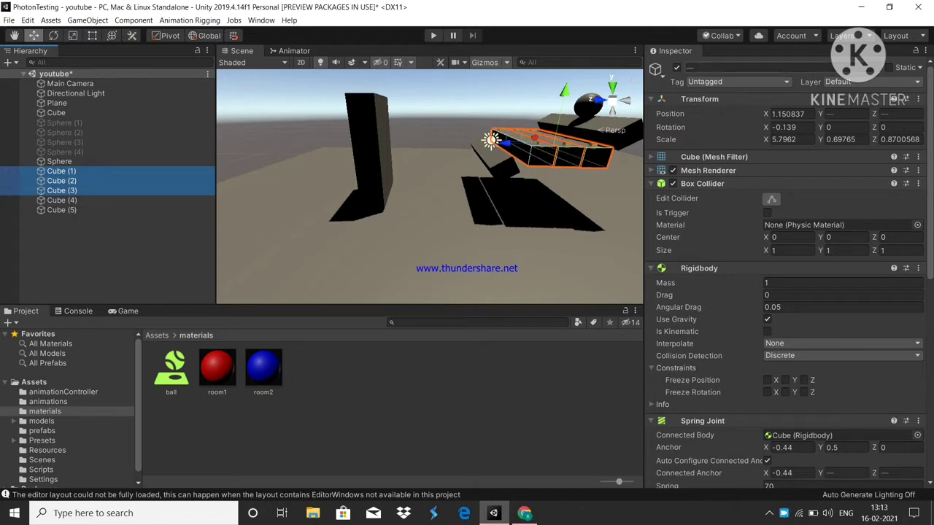
pyautogui.click(677, 67)
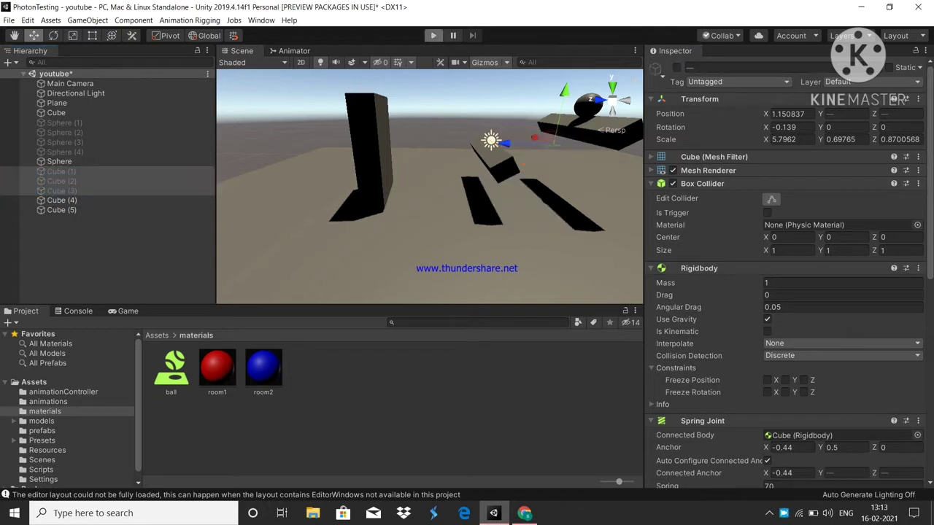
# - Test how the sphere moves the hinged Cube (5) in Play mode and examine the cube face-on
pyautogui.click(434, 35)
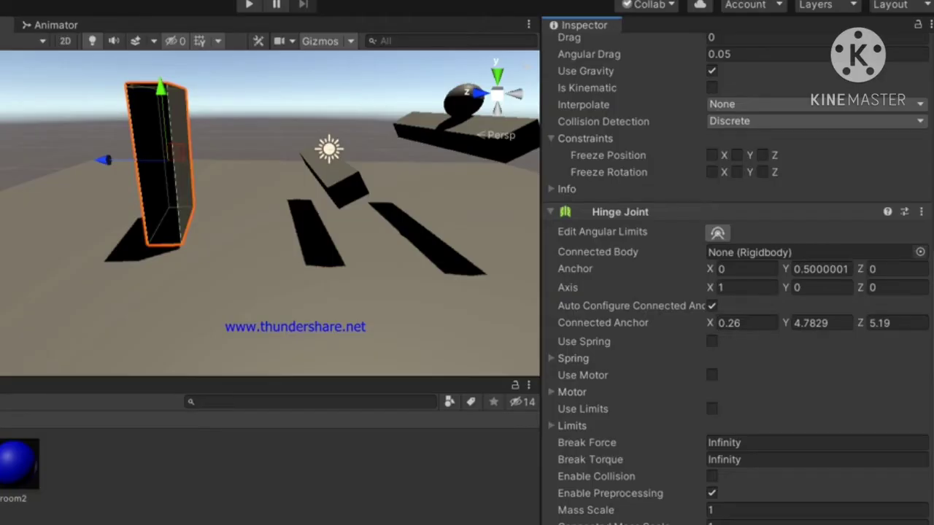
pyautogui.hotkey('ctrl', 'p')
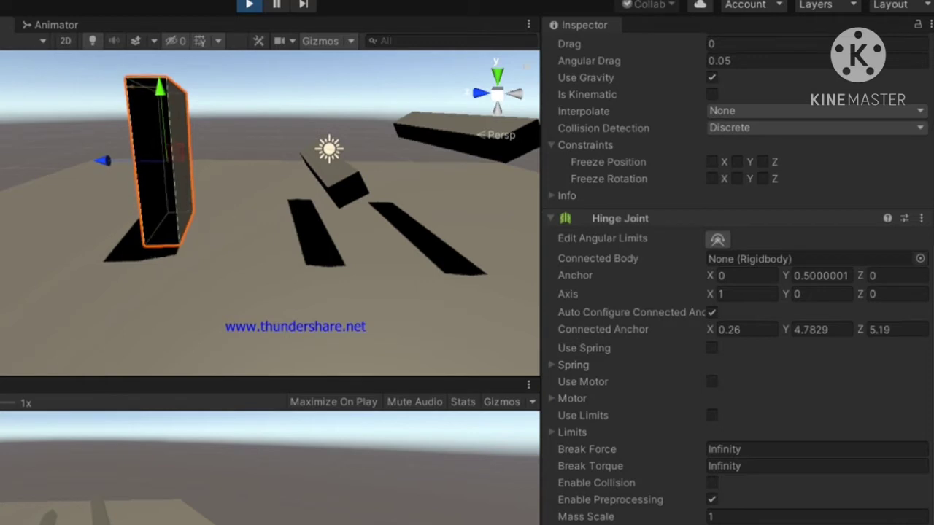
pyautogui.moveTo(328, 211); pyautogui.dragTo(124, 221, button='right')
pyautogui.keyDown('alt'); pyautogui.moveTo(270, 219); pyautogui.dragTo(115, 189); pyautogui.keyUp('alt')
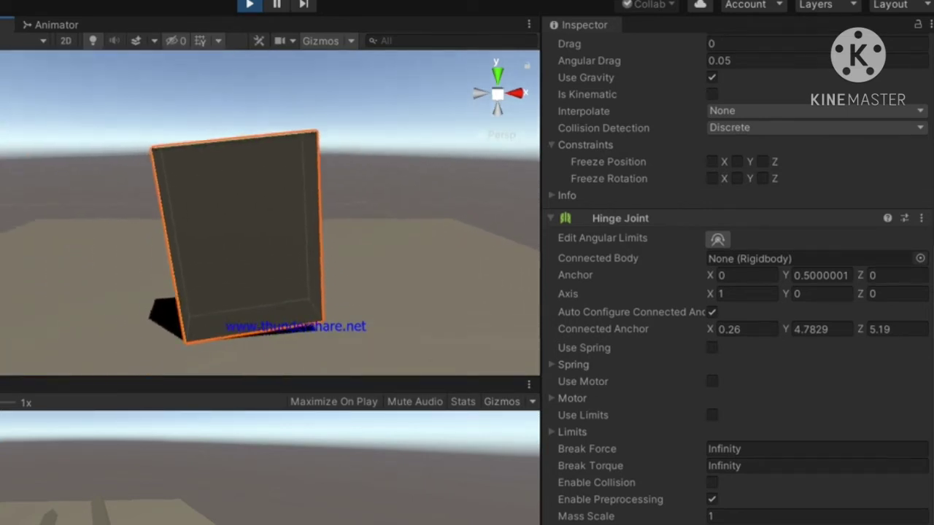
pyautogui.hotkey('ctrl', 'p')
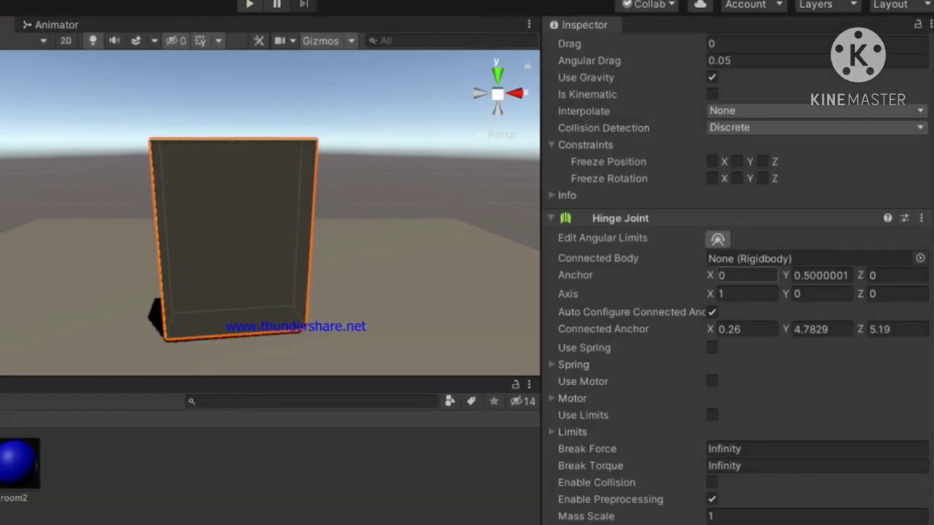
pyautogui.click(717, 238)
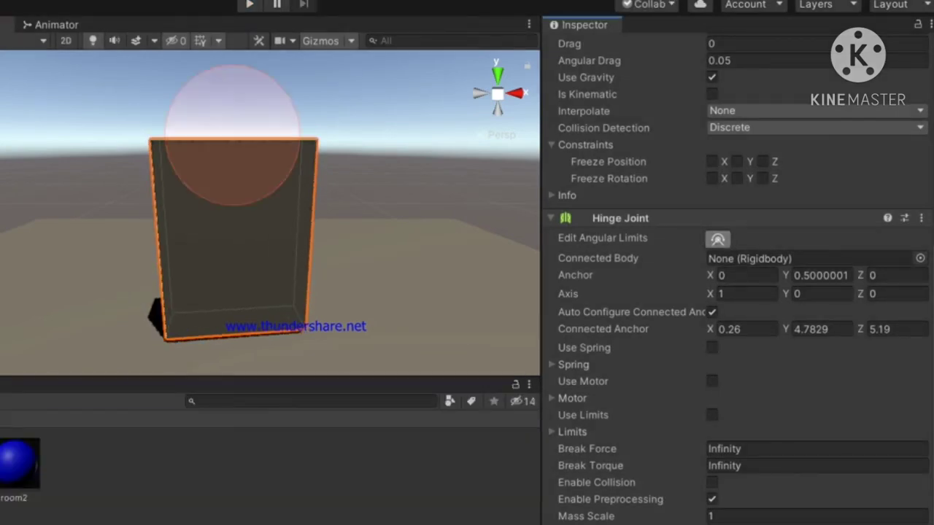
pyautogui.moveTo(141, 135); pyautogui.dragTo(231, 160)
pyautogui.click(230, 190)
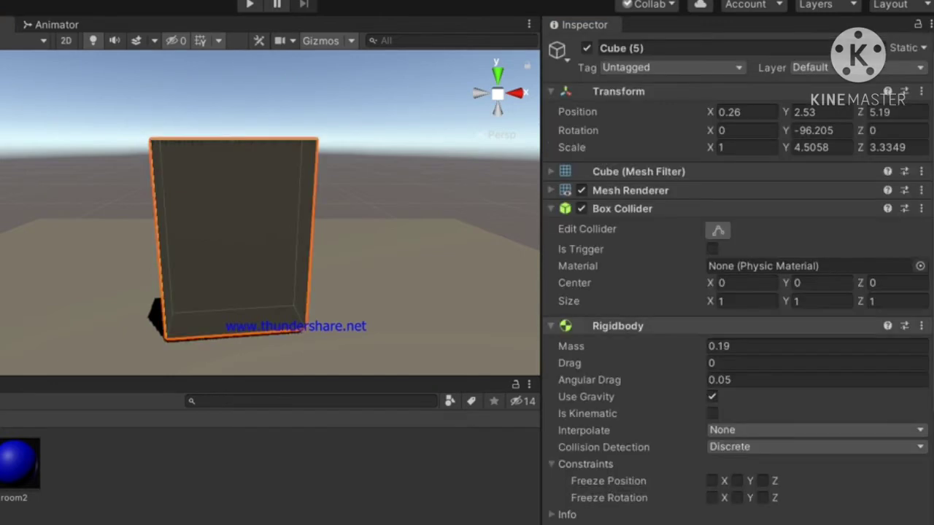
# - Set the Hinge Joint axis of Cube (5) to X 0, Y 1 and test the rotation in Play mode
pyautogui.scroll(-6, 737, 314)
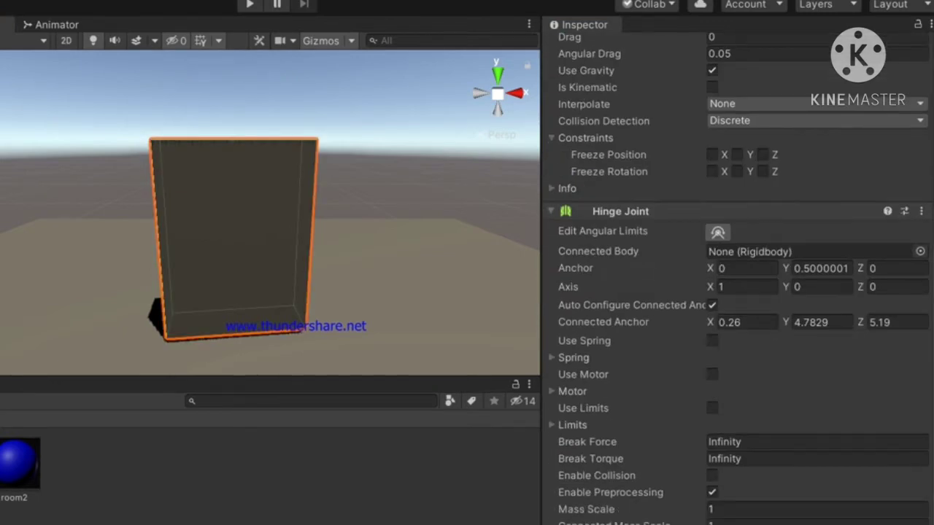
pyautogui.click(746, 287)
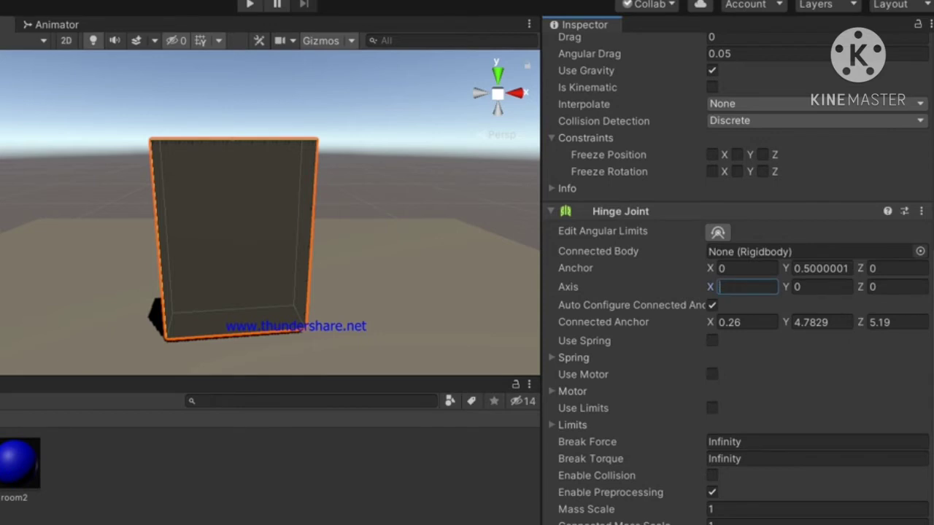
pyautogui.write('0')
pyautogui.press('Tab')
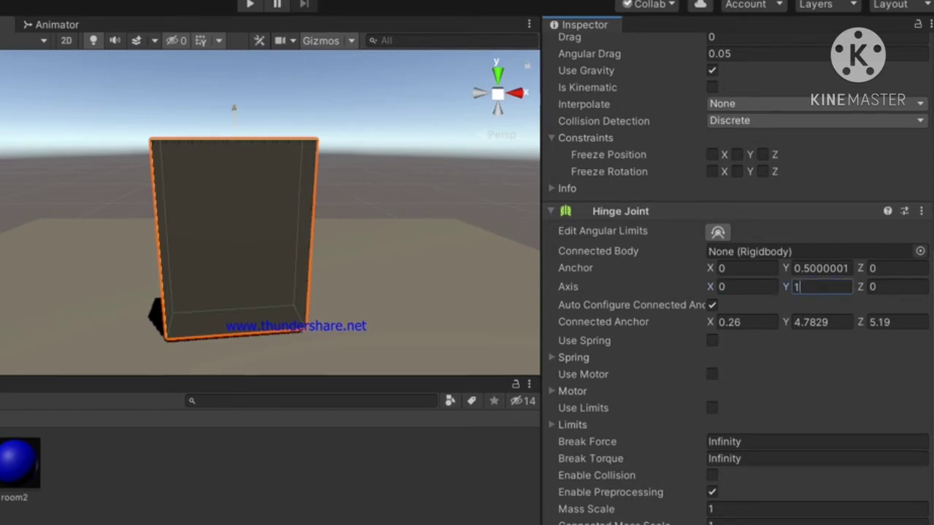
pyautogui.click(250, 4)
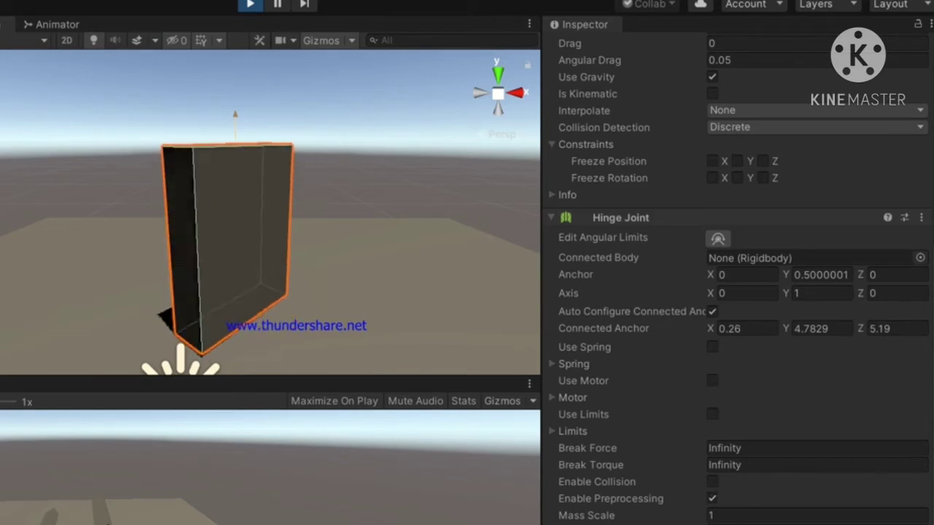
pyautogui.hotkey('ctrl', 'p')
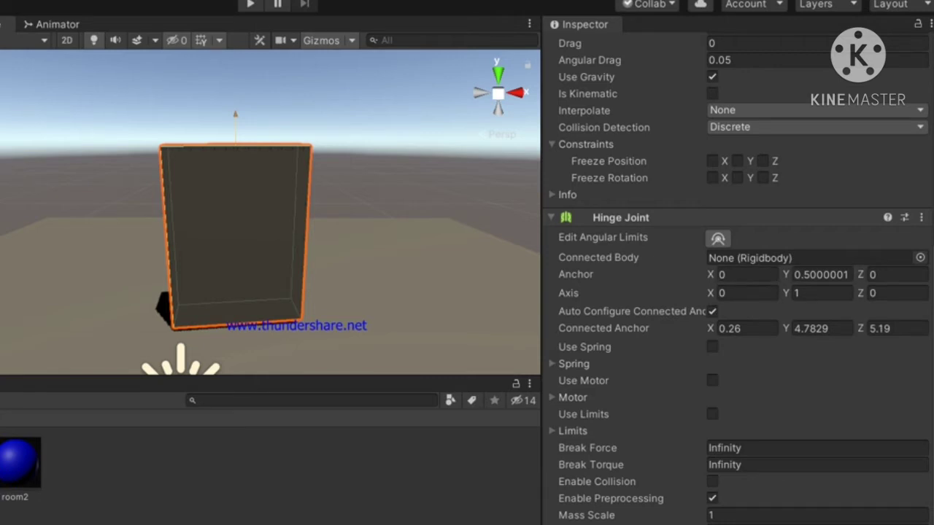
# - Set the Hinge Joint's anchor Y to 0 and test the cube's swing in Play mode
pyautogui.click(822, 275)
pyautogui.press('BackSpace')
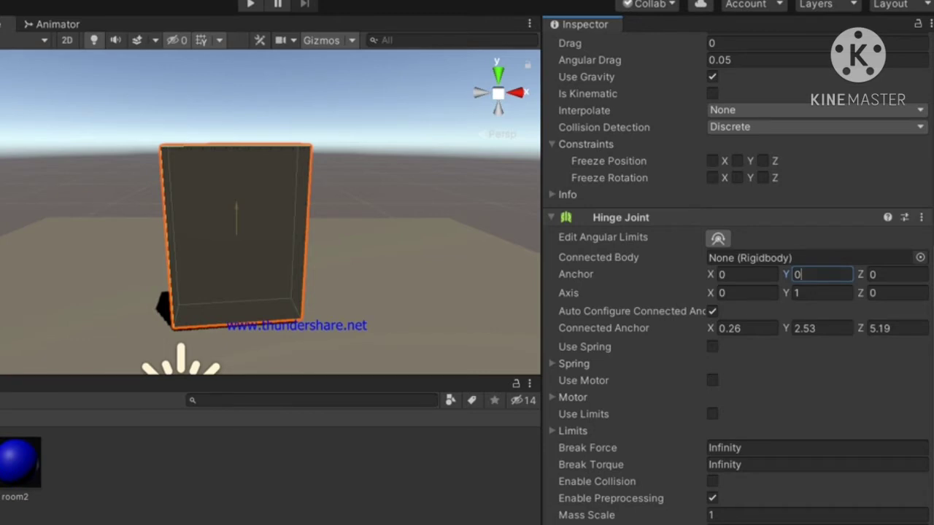
pyautogui.click(251, 3)
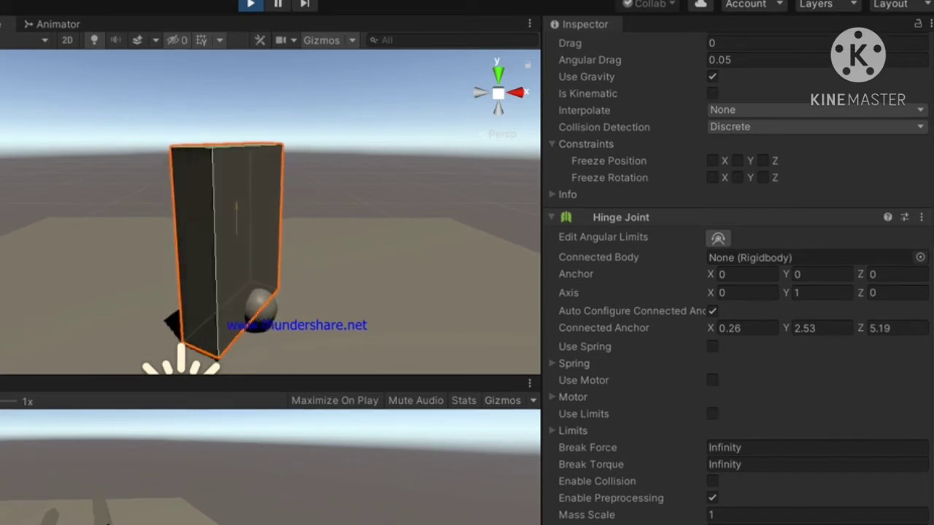
pyautogui.hotkey('ctrl', 'p')
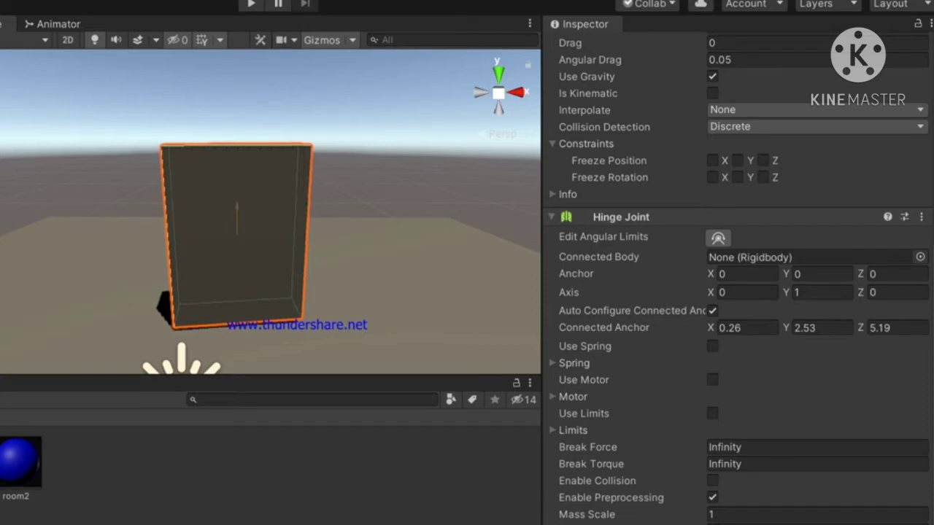
# - Move the Hinge Joint's anchor to the cube's side edge at Y 0.05, Z 0.49 and test the door swing
pyautogui.moveTo(786, 274)
pyautogui.mouseDown()
pyautogui.moveTo(807, 274)
pyautogui.moveTo(778, 274)
pyautogui.mouseUp()
pyautogui.click(861, 274)
pyautogui.moveTo(862, 274); pyautogui.dragTo(898, 274)
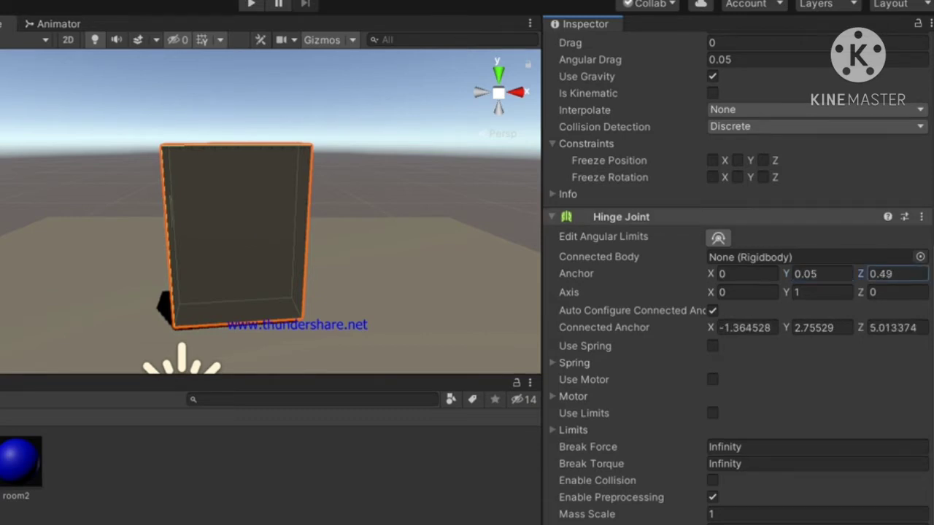
pyautogui.hotkey('ctrl', 'p')
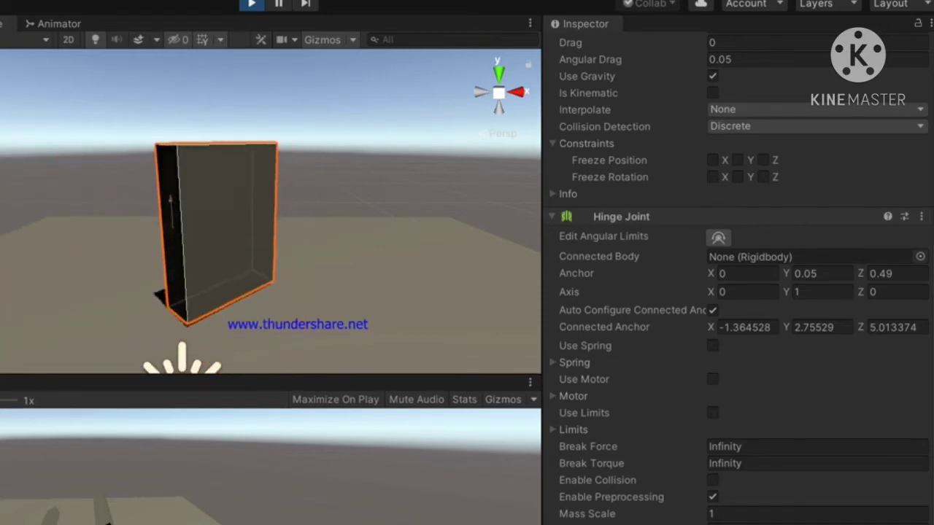
pyautogui.hotkey('ctrl', 'p')
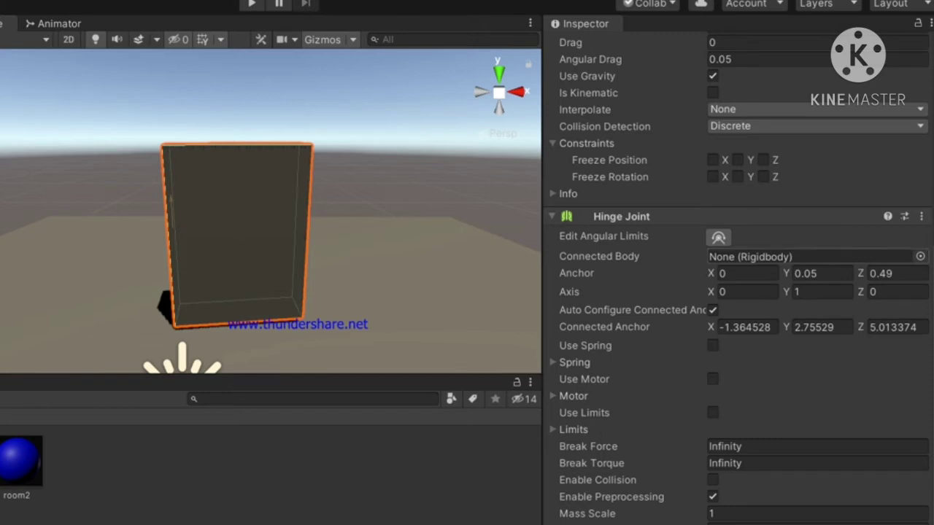
pyautogui.scroll(5, 737, 292)
pyautogui.scroll(-5, 737, 292)
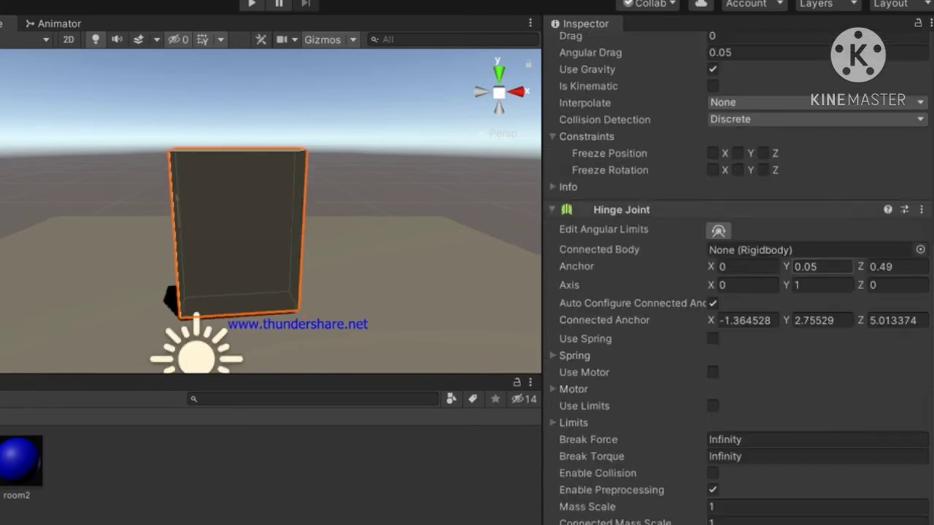
pyautogui.hotkey('shift', 'd')
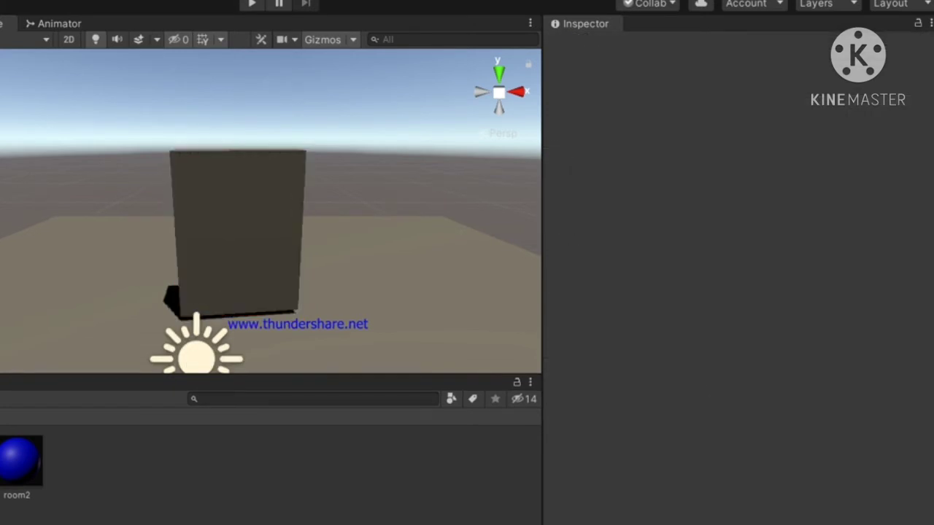
pyautogui.hotkey('ctrl', 'shift', 'n')
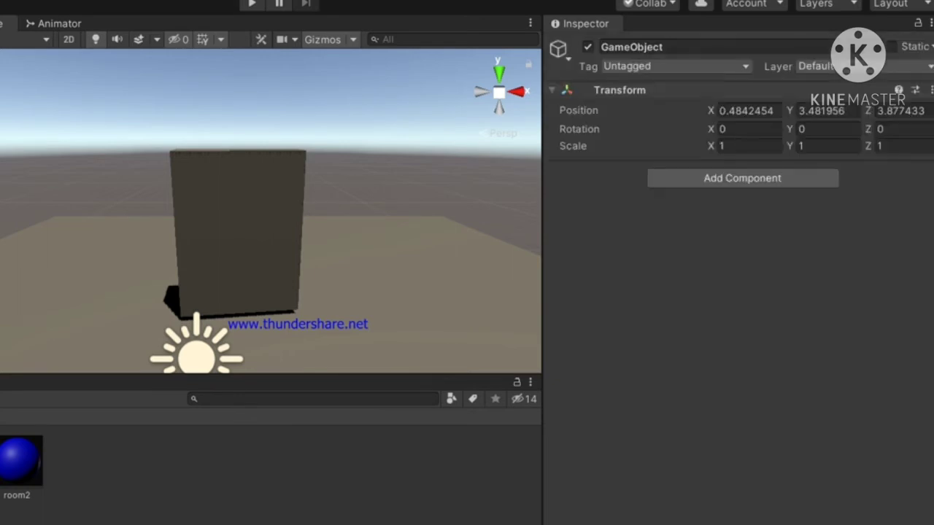
pyautogui.hotkey('ctrl', 'z')
pyautogui.hotkey('ctrl', 'z')
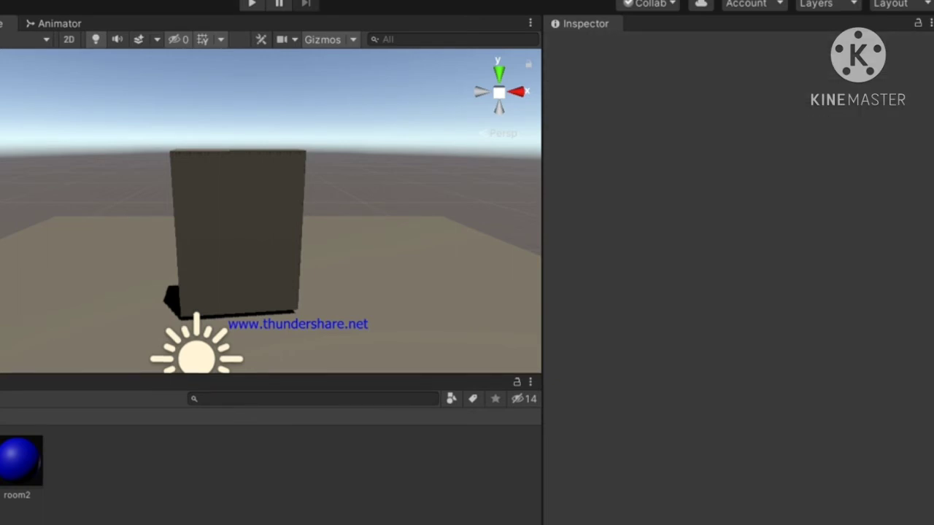
# - Enable the Hinge Joint's limits on Cube (5) with Min -9 and Max 90
pyautogui.scroll(-9, 737, 292)
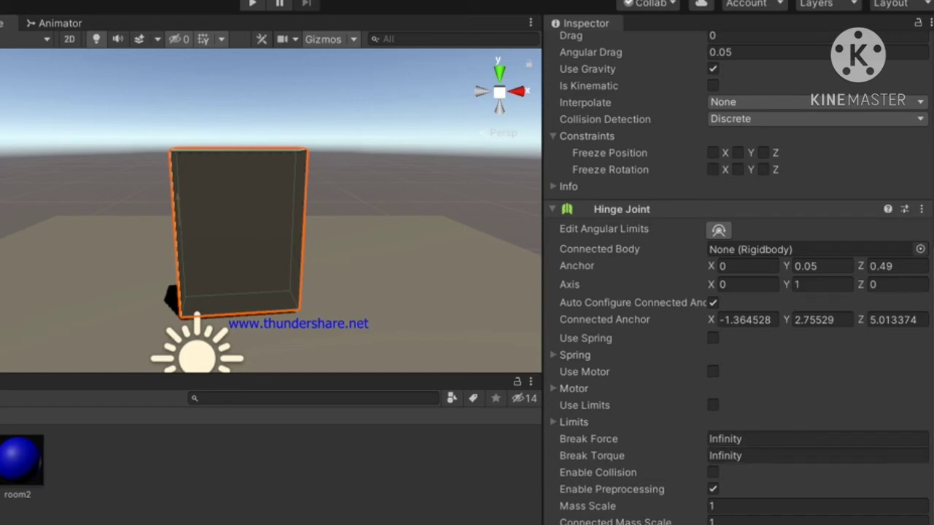
pyautogui.click(573, 422)
pyautogui.scroll(-2, 739, 292)
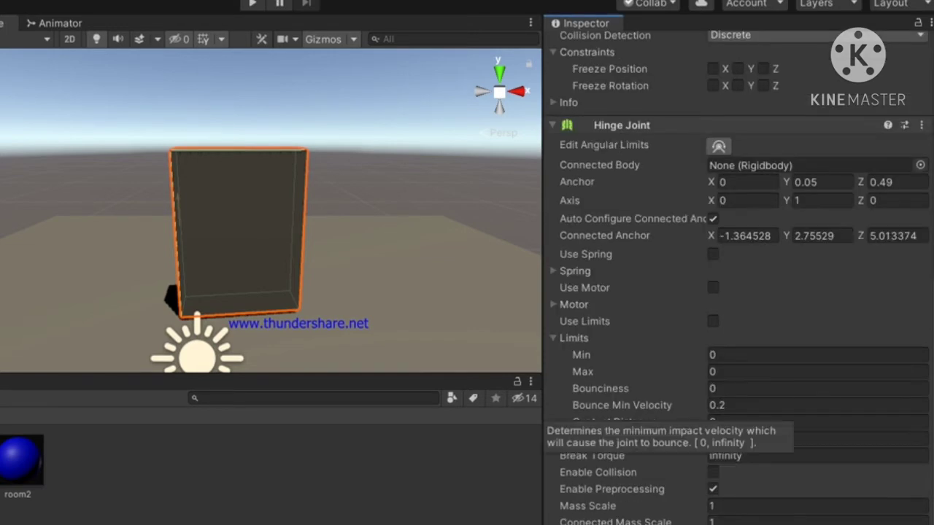
pyautogui.click(717, 372)
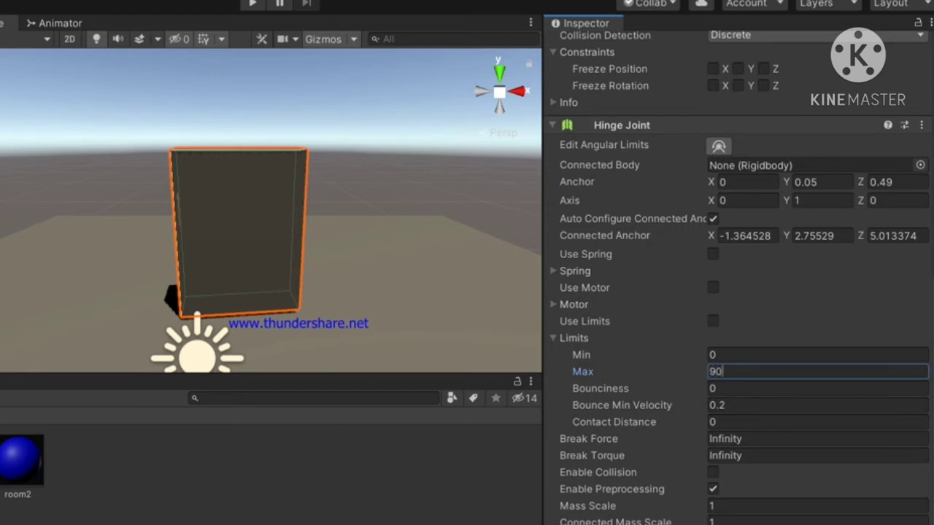
pyautogui.press('Return')
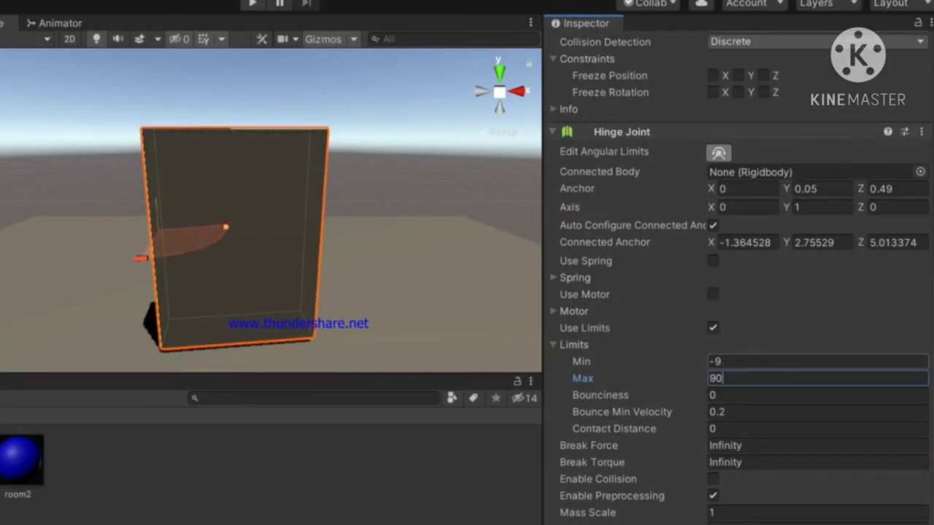
# - Turn off Use Limits and set the Hinge Joint's Break Force to 10, Min to 0 and Max to 90
pyautogui.click(713, 327)
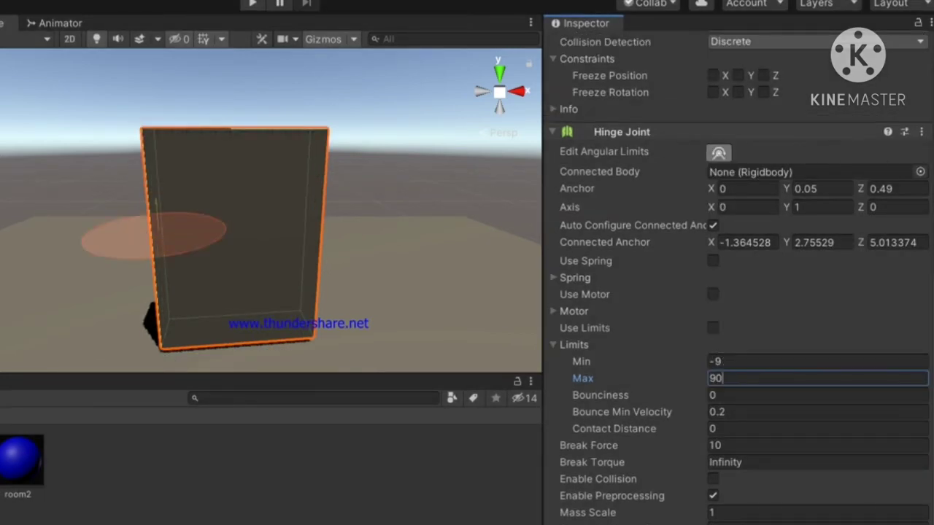
pyautogui.click(721, 361)
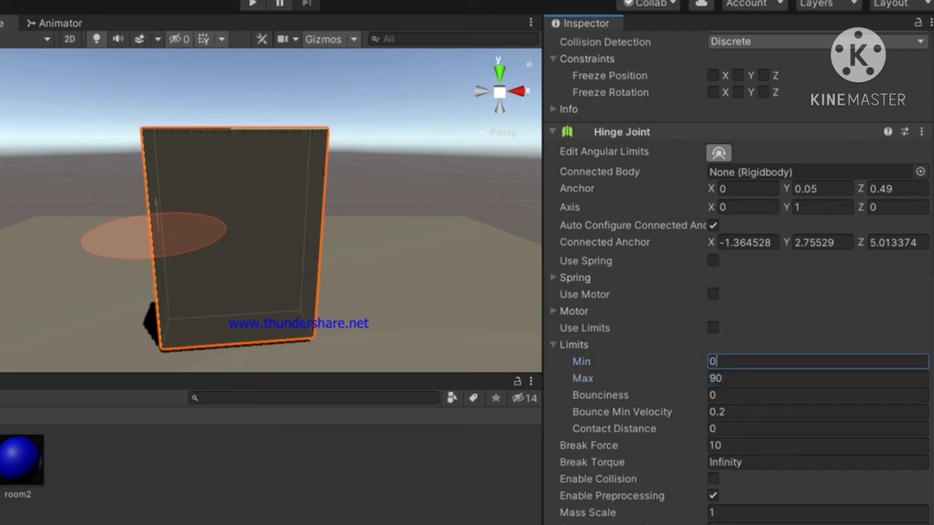
pyautogui.click(719, 378)
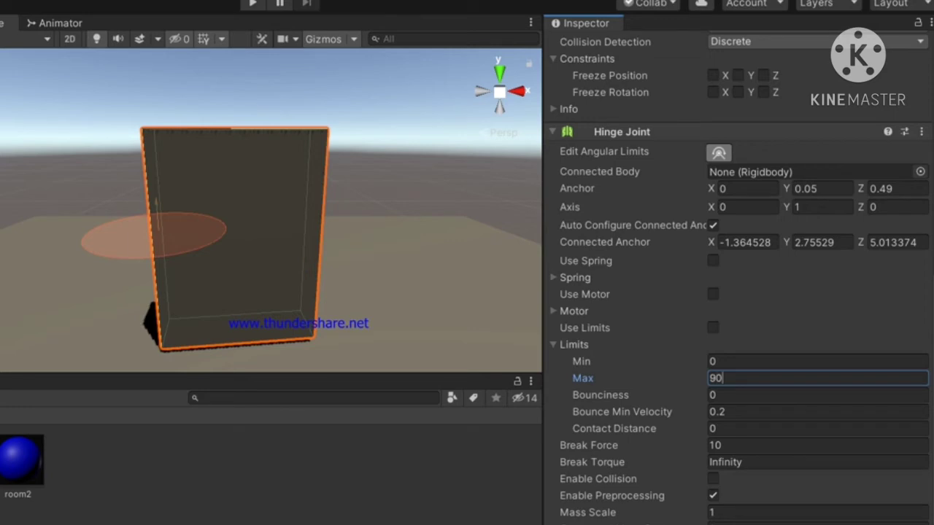
pyautogui.press('Return')
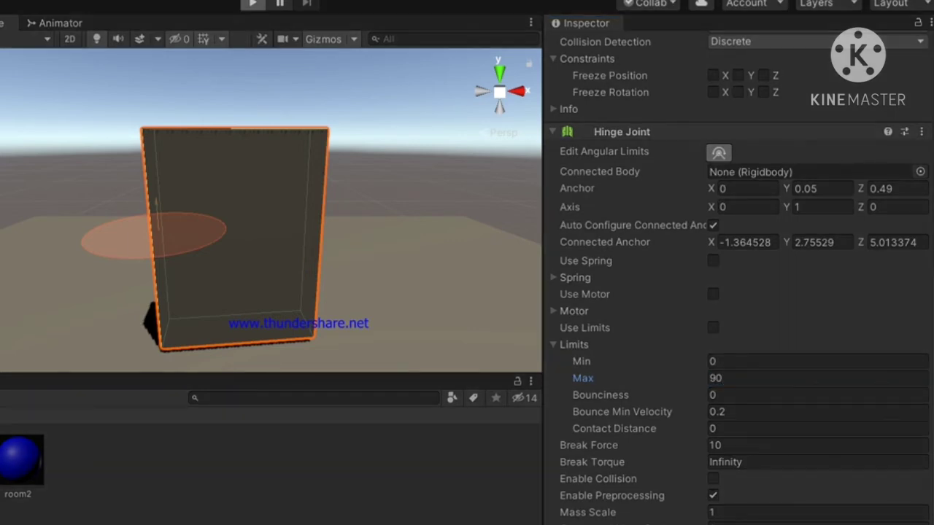
# - Test the hinged cube's reaction to the sphere in Play mode with a Break Force of 10
pyautogui.hotkey('ctrl', 'p')
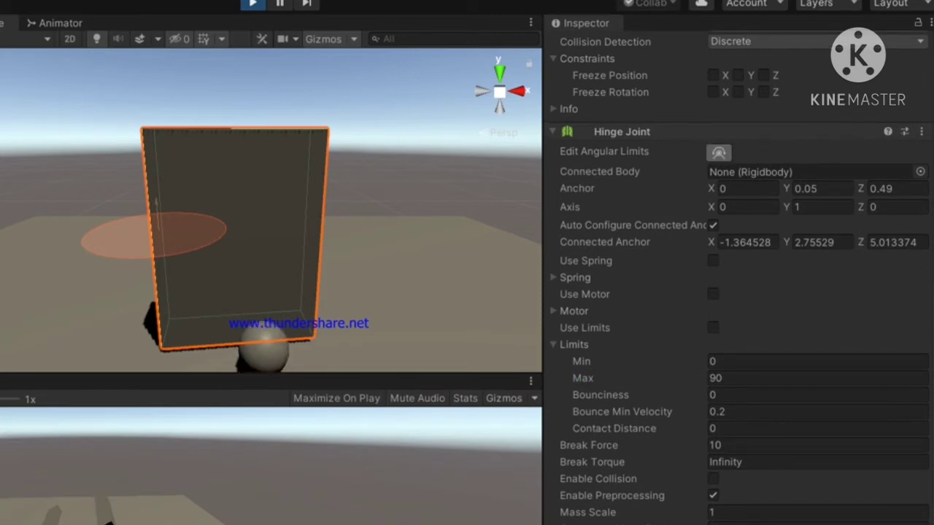
pyautogui.scroll(10, 737, 277)
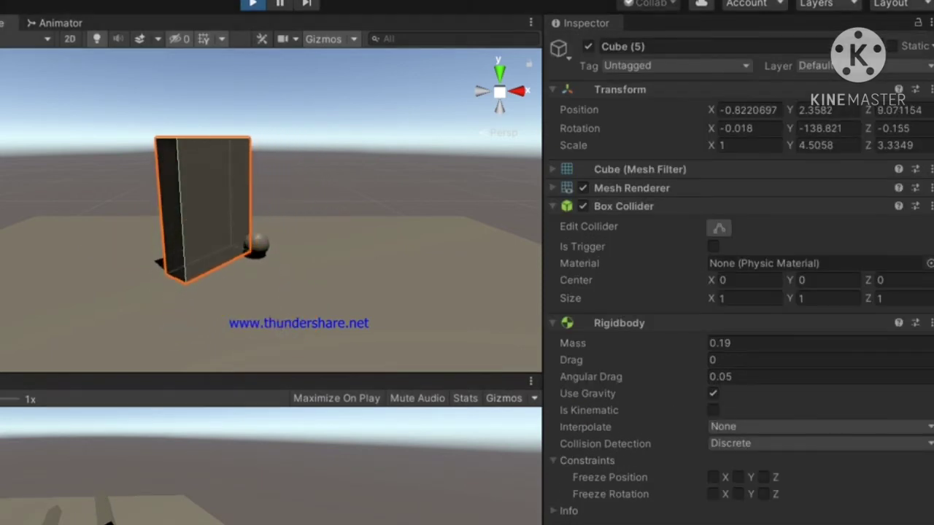
pyautogui.hotkey('ctrl', 'p')
# - Enable the Hinge Joint's Use Limits option and set its Break Force to Infinity
pyautogui.scroll(-10, 737, 277)
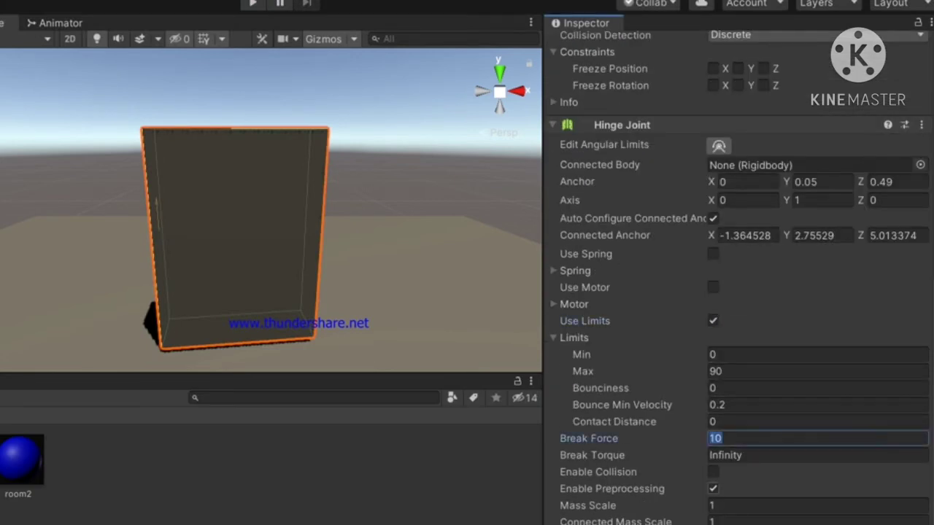
pyautogui.click(726, 455)
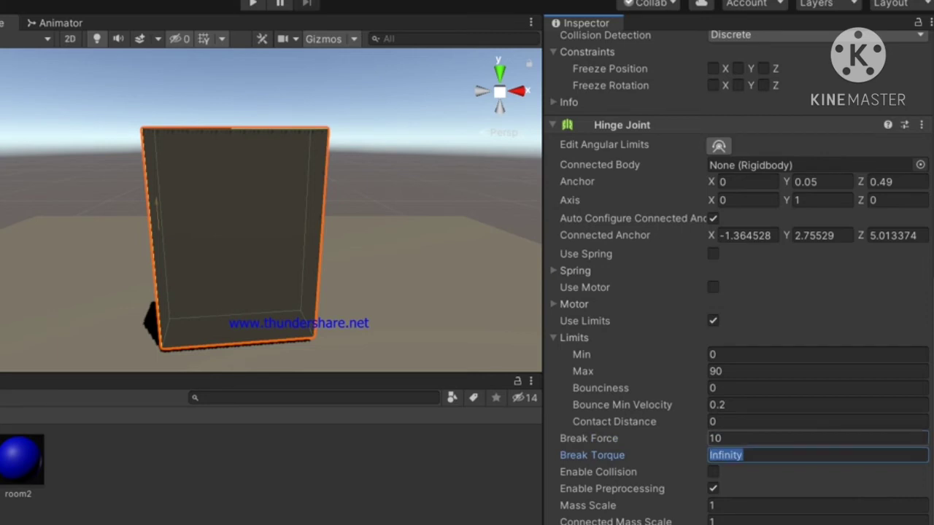
pyautogui.click(726, 437)
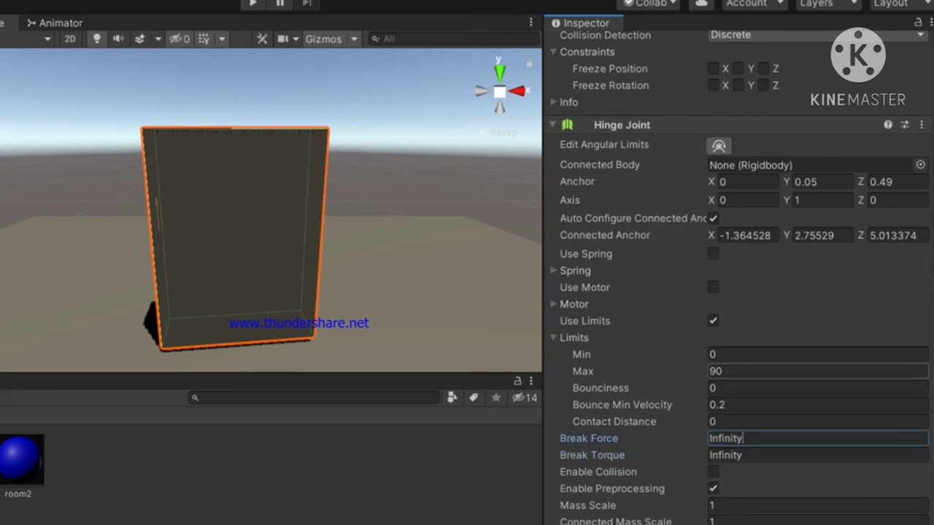
# - Adjust the Hinge Joint's angular limits with the scene handles in top view to Min about -89.57 and Max about 3.72
pyautogui.moveTo(583, 371); pyautogui.dragTo(584, 371)
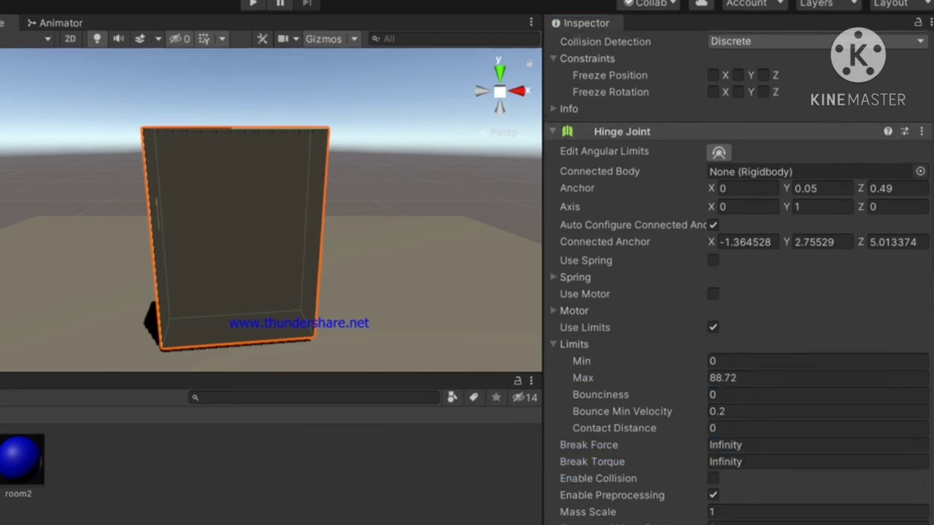
pyautogui.click(719, 146)
pyautogui.moveTo(226, 229); pyautogui.dragTo(156, 213)
pyautogui.moveTo(144, 257); pyautogui.dragTo(228, 226)
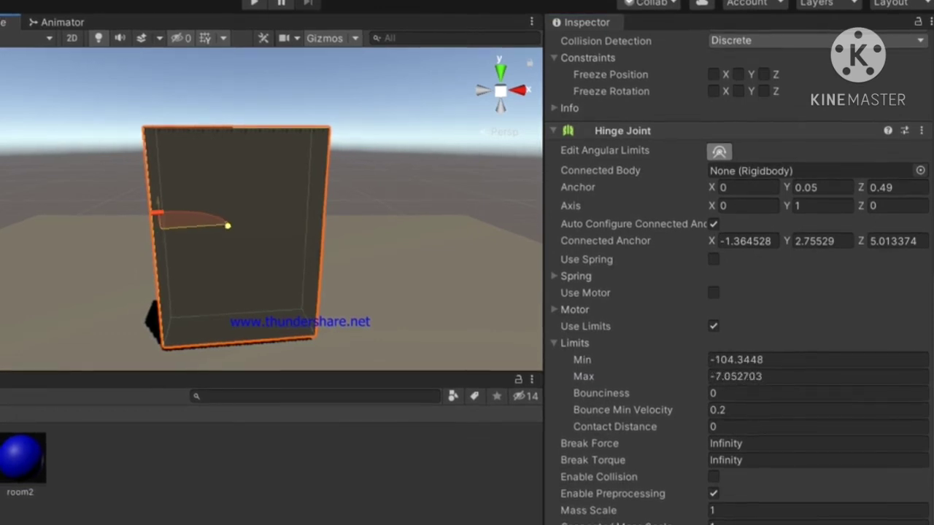
pyautogui.click(501, 72)
pyautogui.click(500, 73)
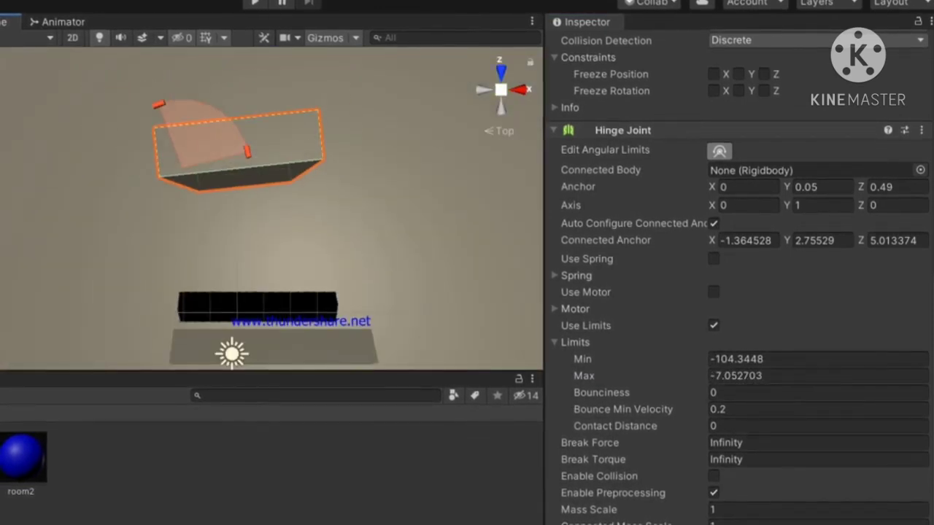
pyautogui.moveTo(248, 151); pyautogui.dragTo(250, 162)
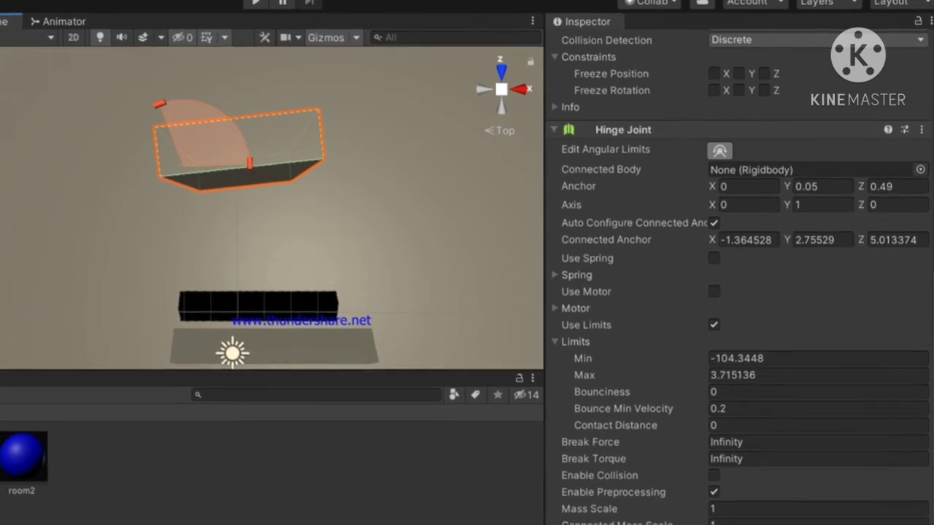
pyautogui.click(380, 241)
pyautogui.click(241, 175)
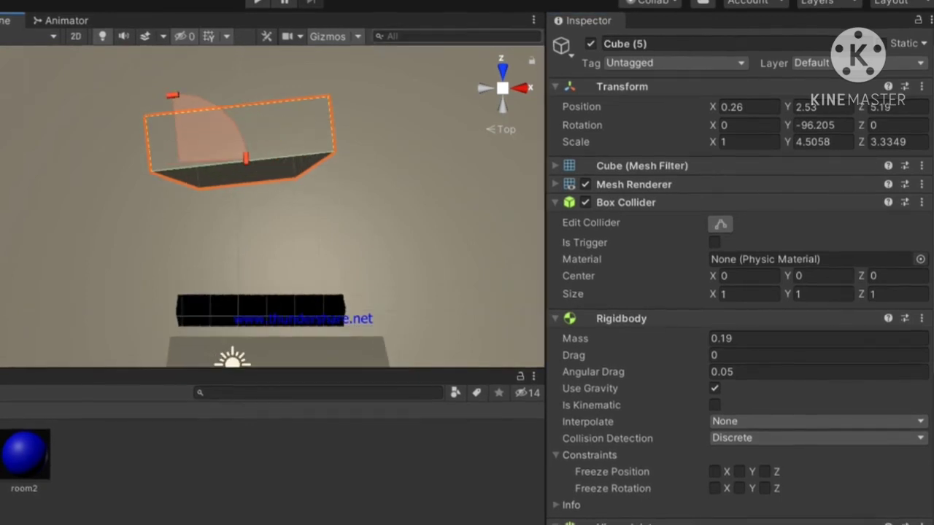
# - View the door and the sphere's ramp in perspective and test the limited swing in Play mode
pyautogui.moveTo(273, 206)
pyautogui.keyDown('alt'); pyautogui.mouseDown()
pyautogui.moveTo(313, 241)
pyautogui.moveTo(379, 219)
pyautogui.moveTo(183, 215)
pyautogui.moveTo(277, 219)
pyautogui.moveTo(219, 216)
pyautogui.moveTo(270, 215)
pyautogui.mouseUp(); pyautogui.keyUp('alt')
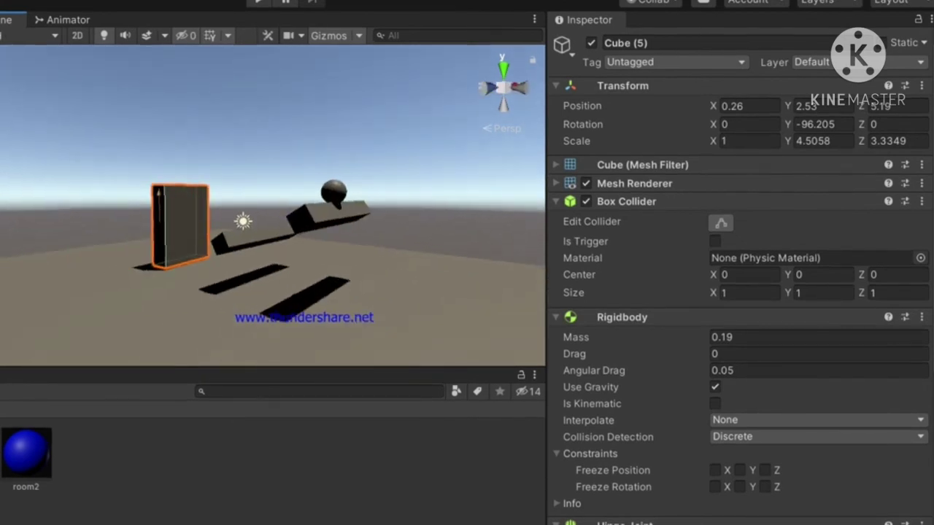
pyautogui.scroll(-10, 741, 292)
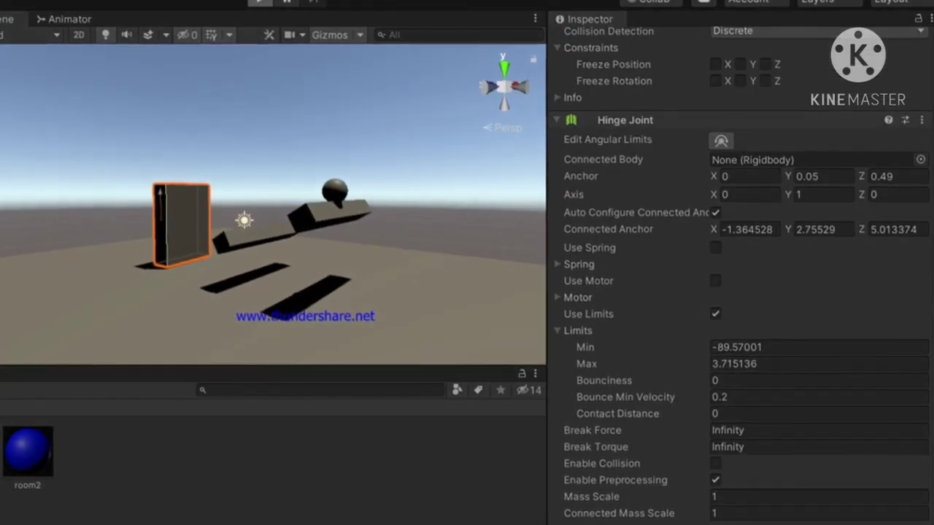
pyautogui.hotkey('ctrl', 'p')
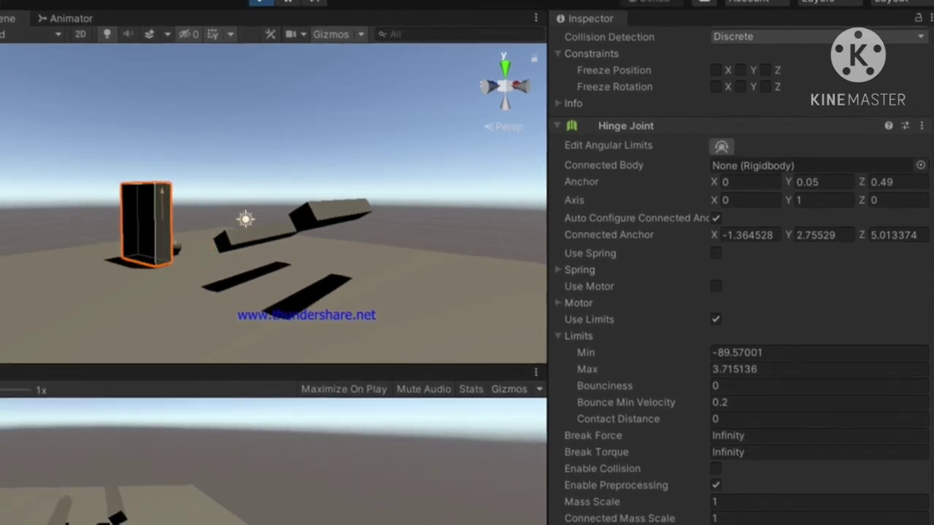
pyautogui.hotkey('ctrl', 'p')
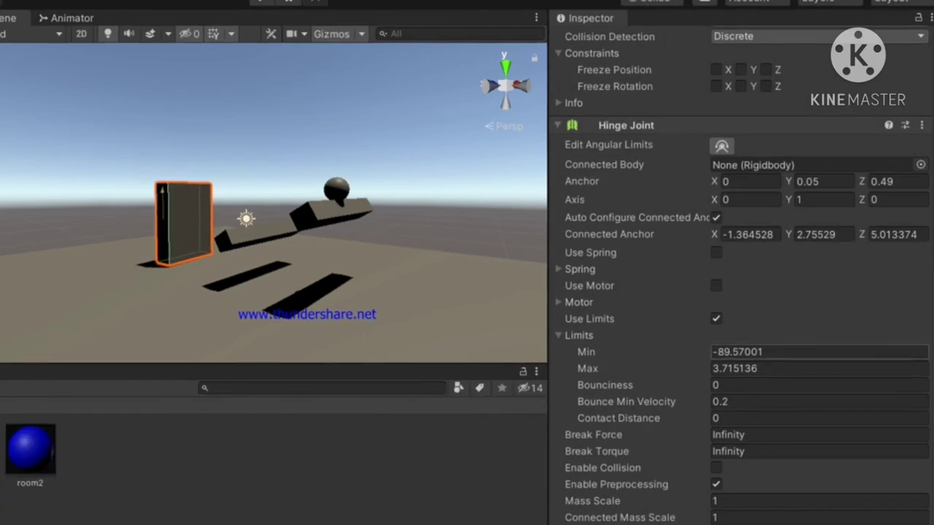
# - Enable Use Spring on the Hinge Joint with a Spring value of 10.34 and test the door in Play mode
pyautogui.click(716, 251)
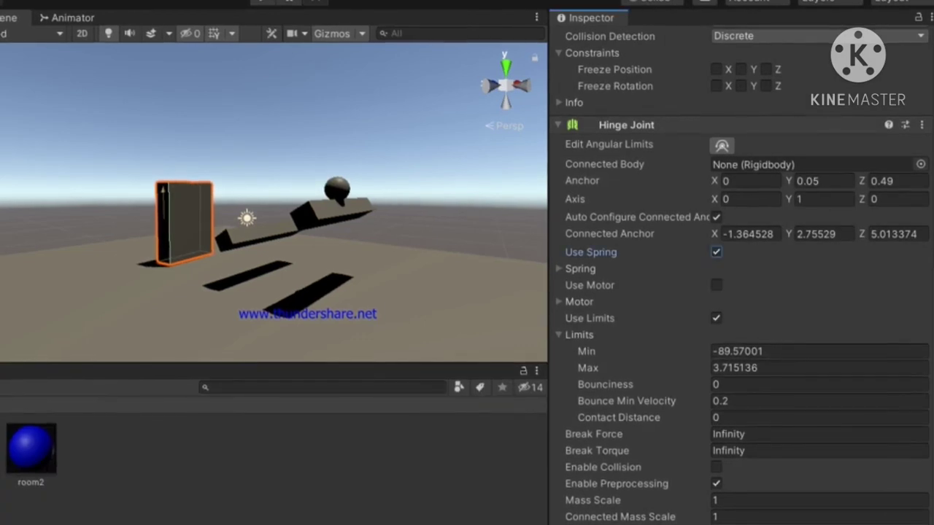
pyautogui.click(580, 269)
pyautogui.moveTo(275, 219); pyautogui.dragTo(324, 222, button='right')
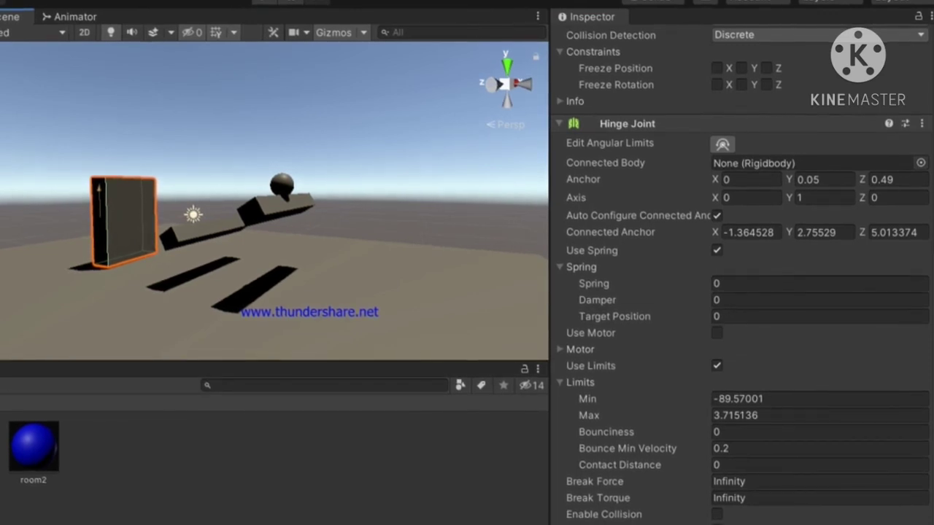
pyautogui.moveTo(594, 283); pyautogui.dragTo(722, 283)
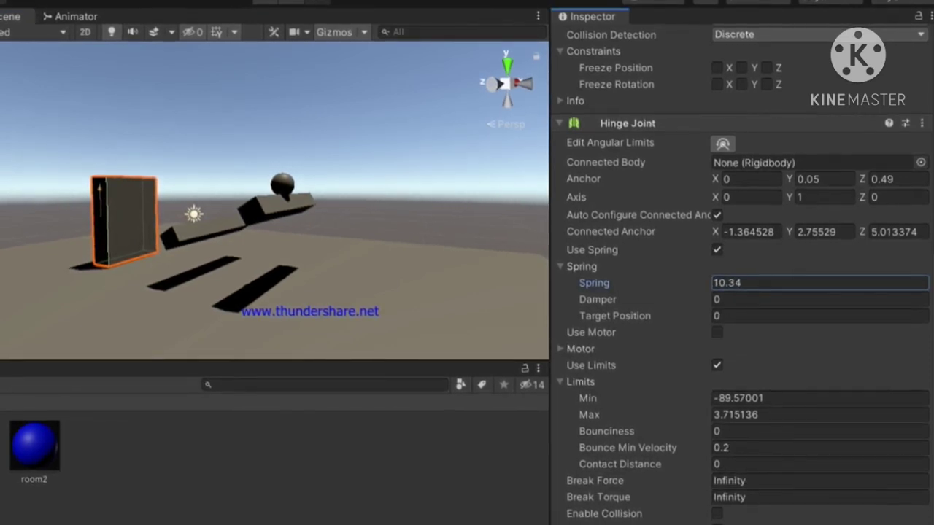
pyautogui.hotkey('ctrl', 'p')
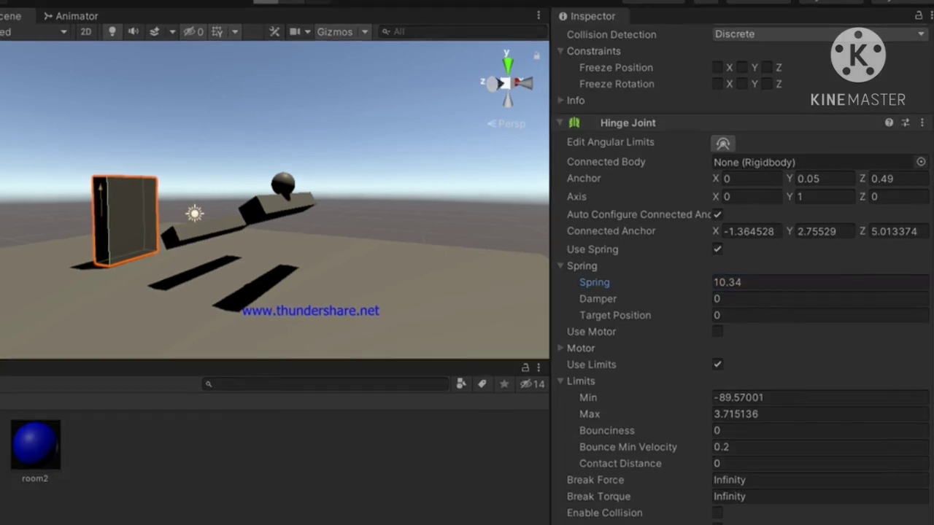
pyautogui.hotkey('ctrl', 'p')
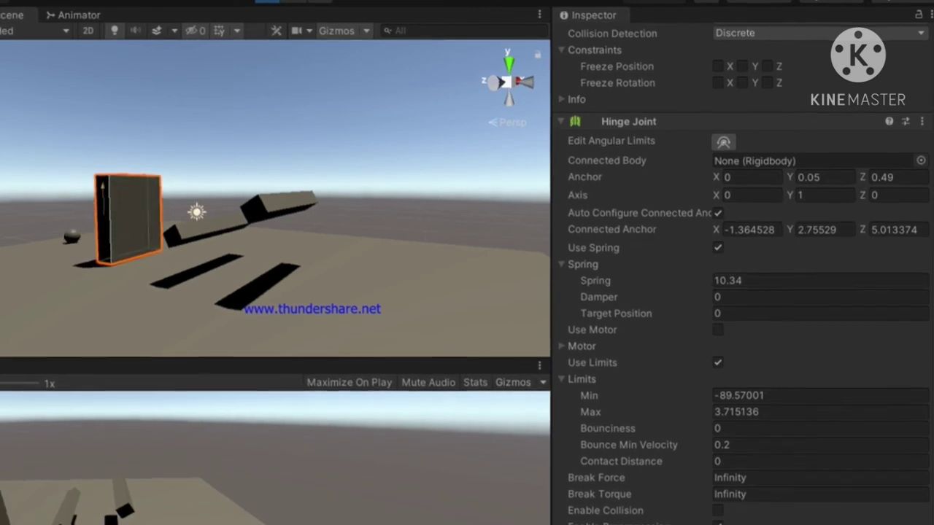
pyautogui.hotkey('ctrl', 'p')
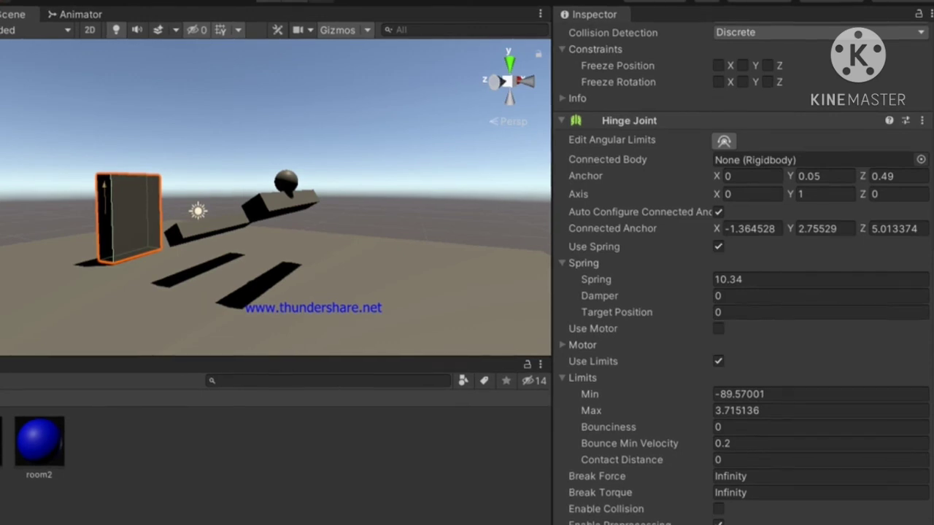
# - Set the Hinge Joint spring's Damper to 4.69 and test the door's return in Play mode
pyautogui.moveTo(600, 295); pyautogui.dragTo(714, 296)
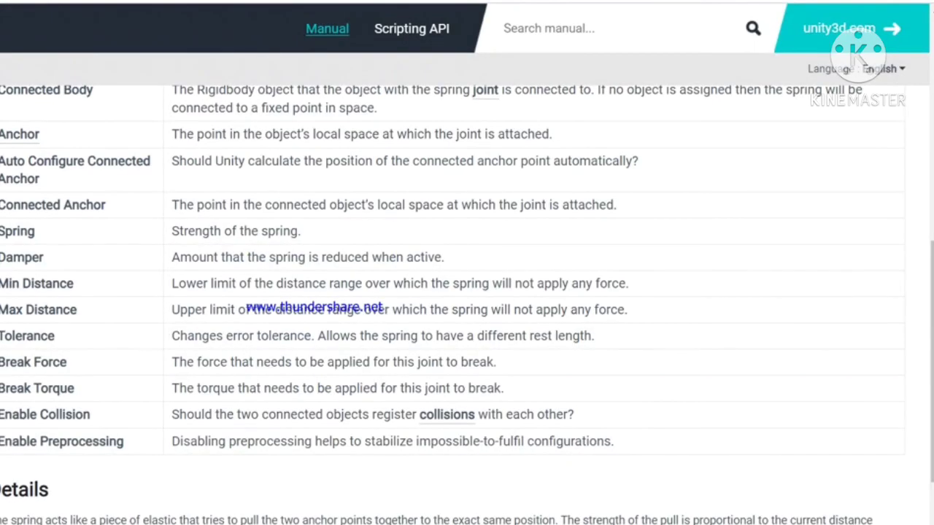
pyautogui.scroll(1, 467, 292)
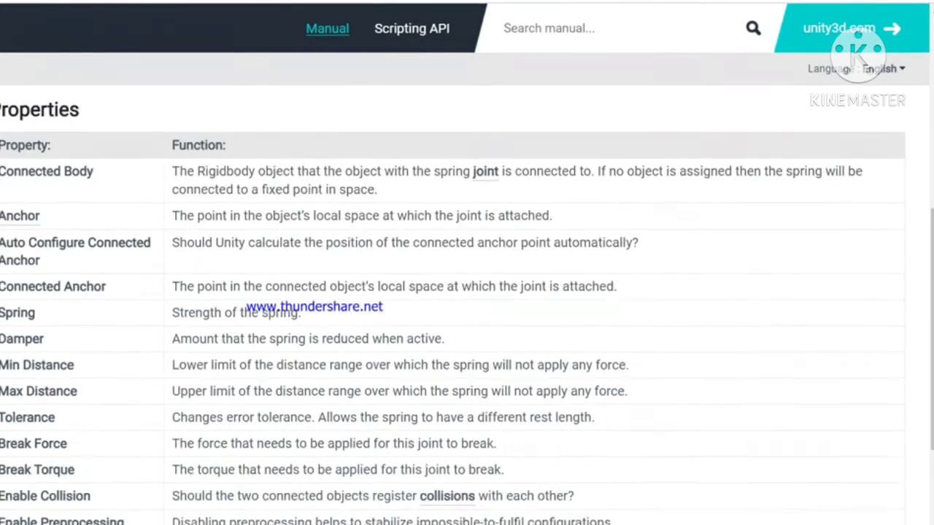
pyautogui.scroll(-1, 467, 291)
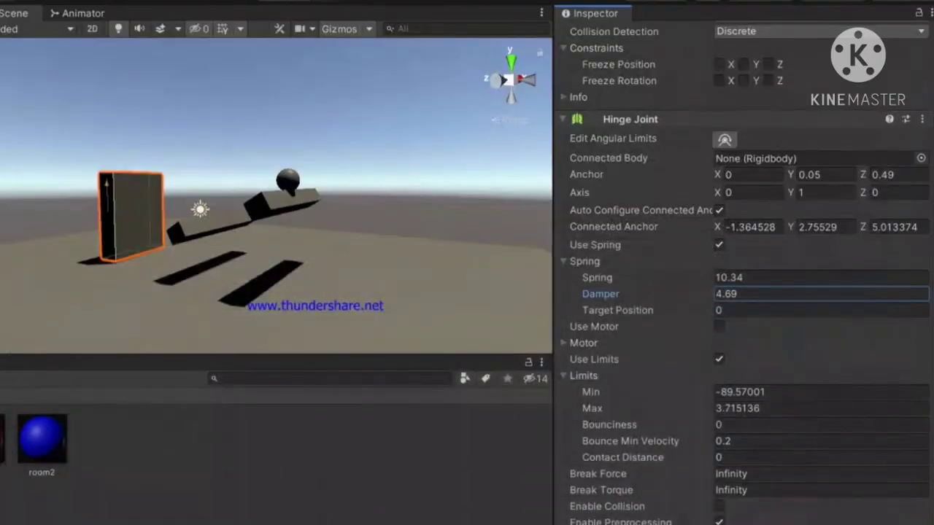
pyautogui.press('Return')
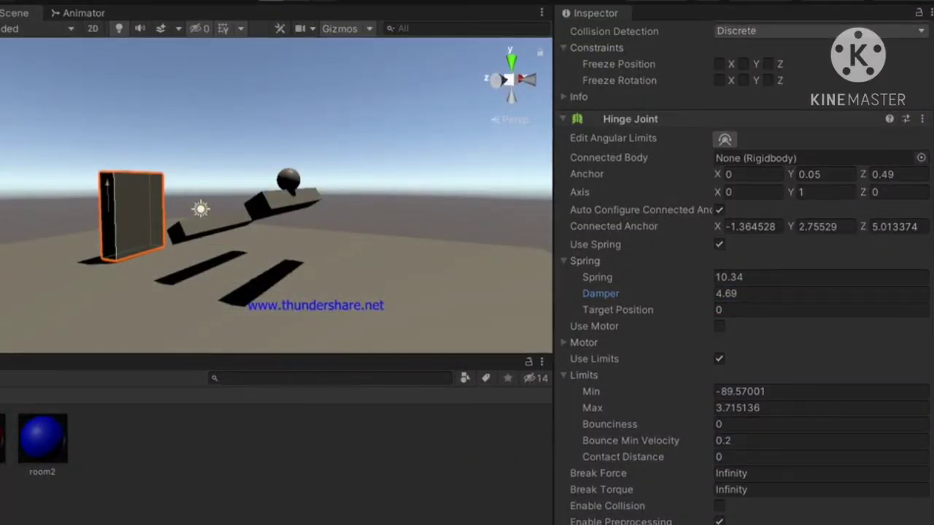
pyautogui.hotkey('ctrl', 'p')
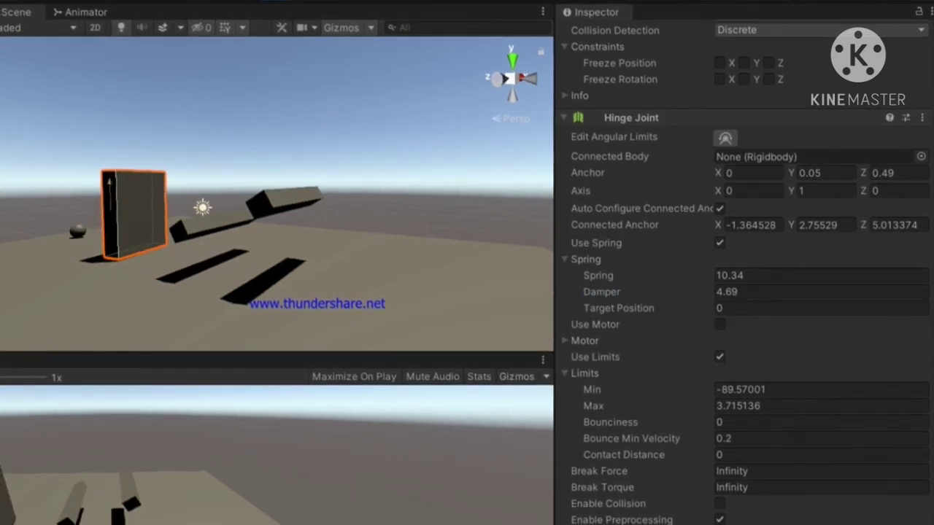
pyautogui.hotkey('ctrl', 'p')
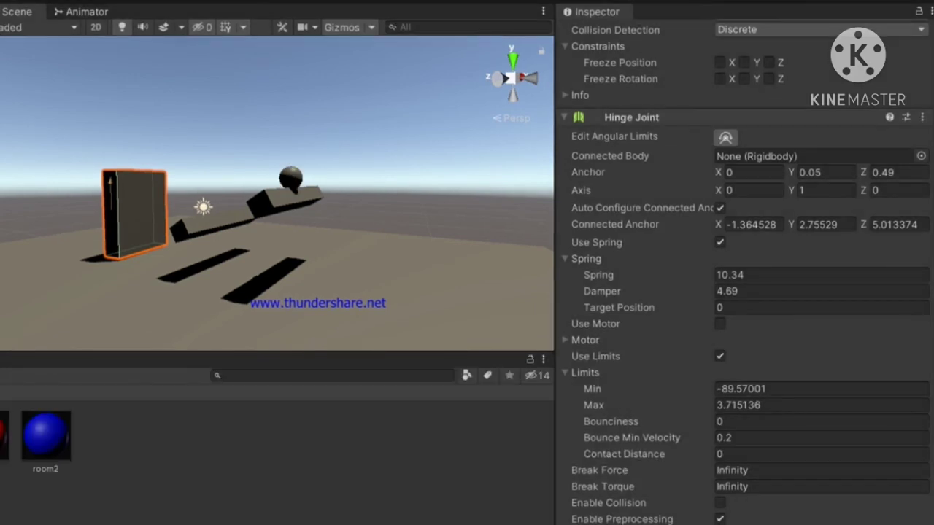
# - Turn off Use Spring, enable Use Motor on the Hinge Joint and expand its motor settings
pyautogui.scroll(-2, 744, 292)
pyautogui.click(720, 187)
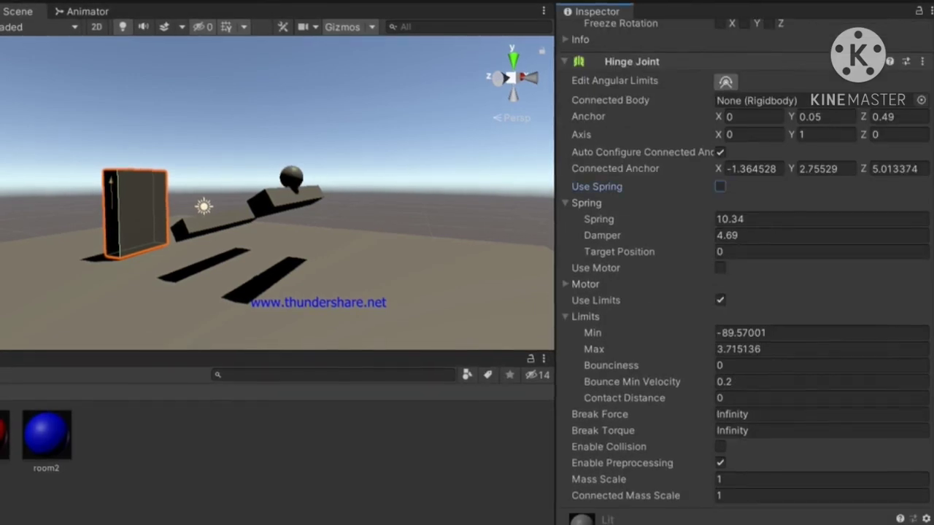
pyautogui.click(565, 203)
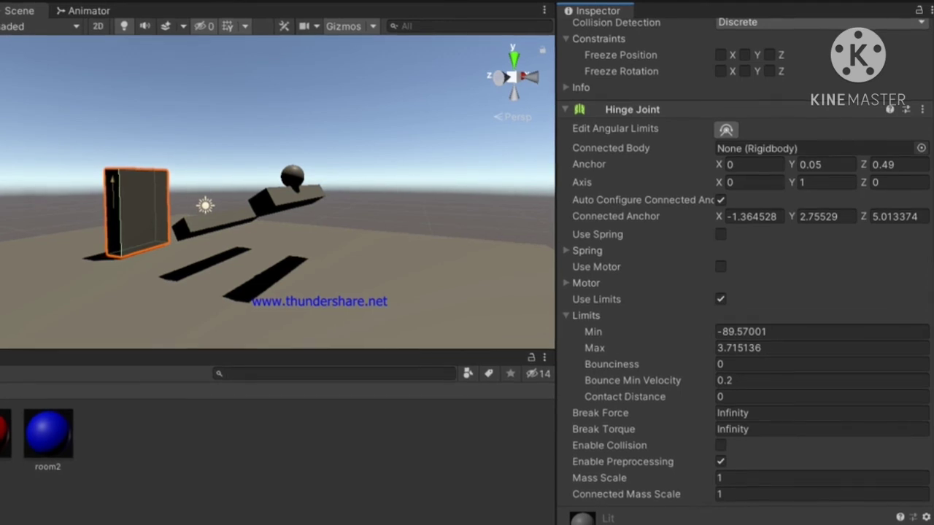
pyautogui.click(586, 282)
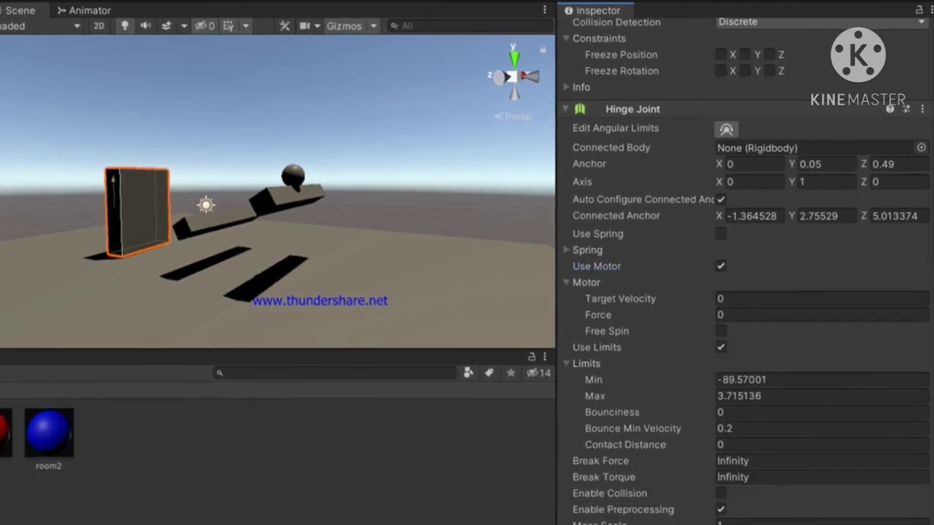